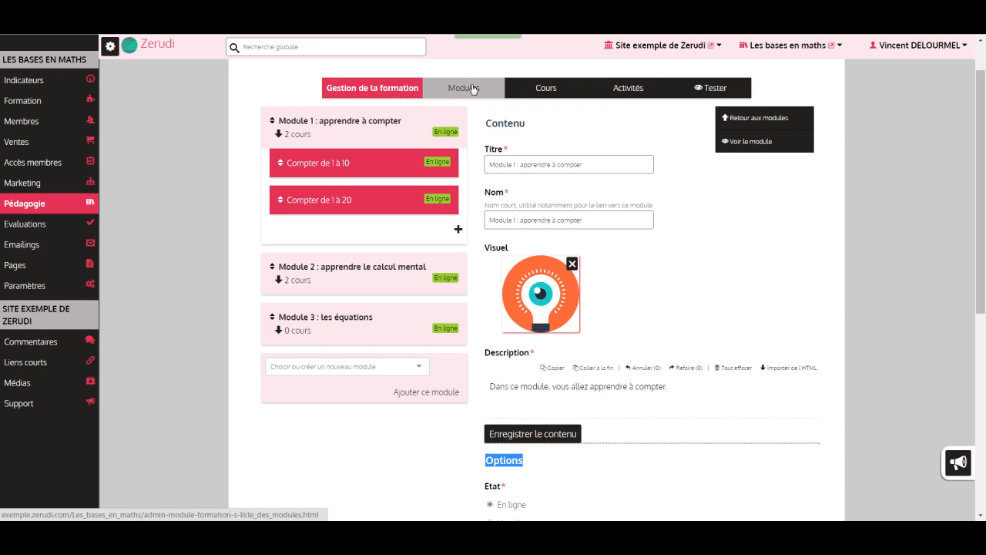
Open the content form of "Module 1 : apprendre à compter" from the list of all available modules.
left_click(466, 88)
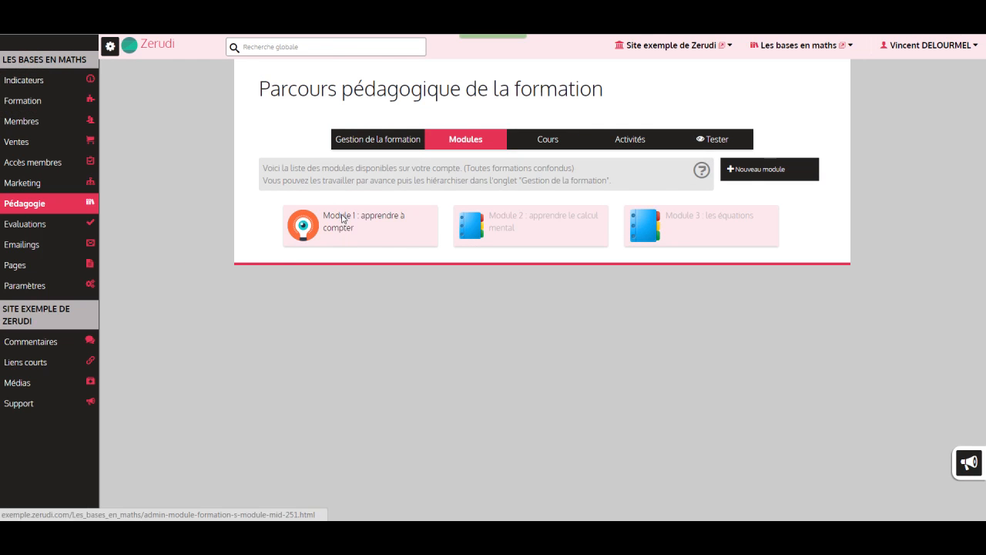
left_click(343, 220)
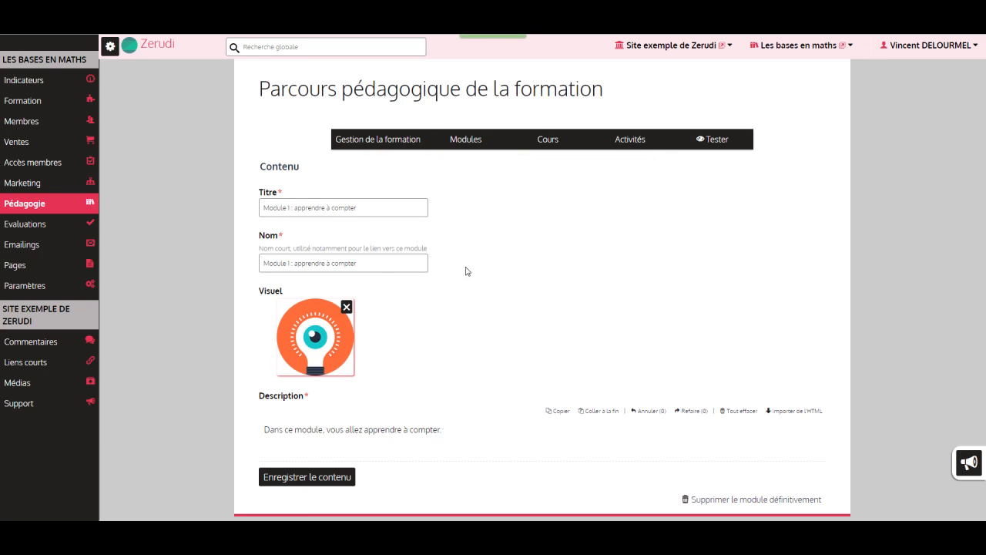
Open Module 1 in the course structure and review its options for state, post-payment text, locking and purchase mode.
left_click(370, 146)
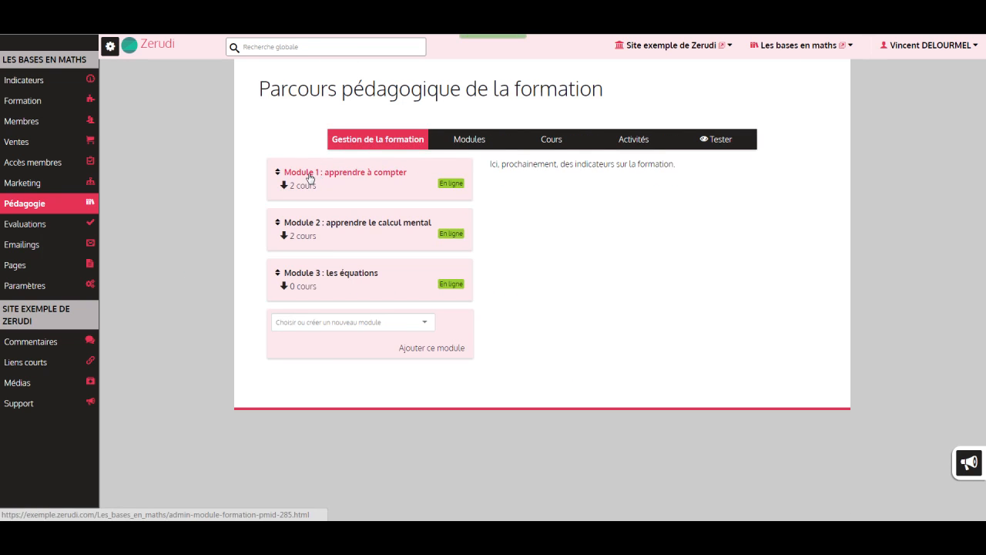
left_click(308, 177)
scroll(622, 313, "down", 3)
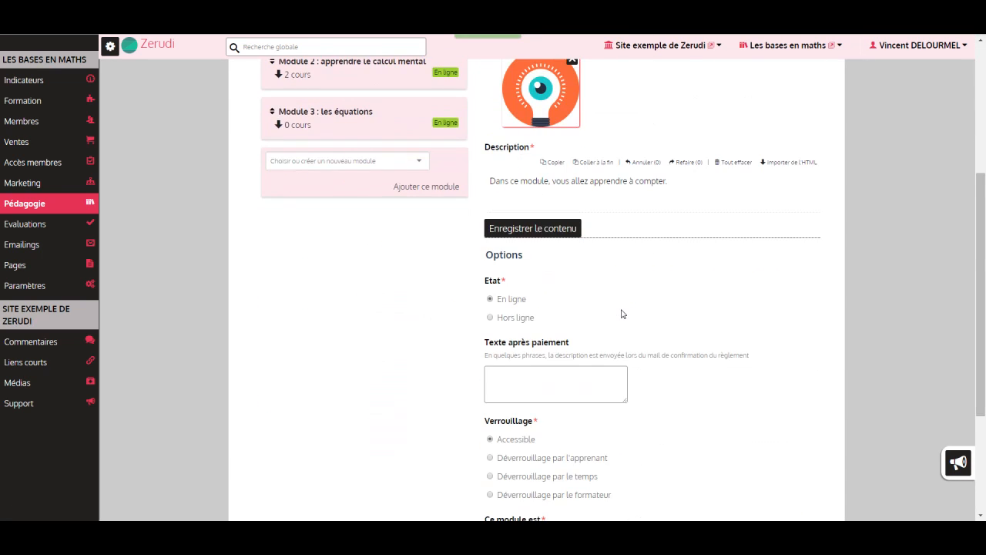
scroll(623, 314, "down", 1)
left_click_drag(484, 207, 514, 207)
left_click(544, 213)
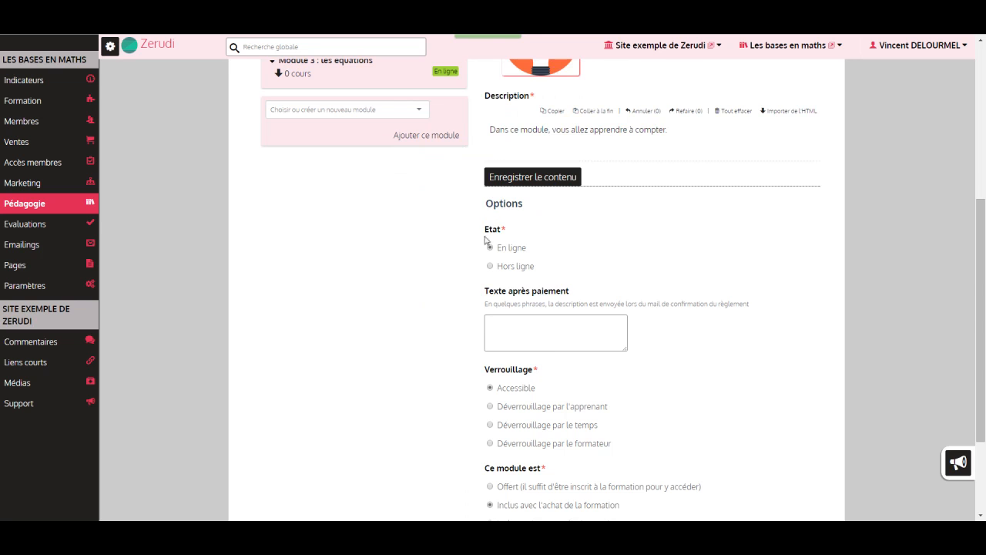
scroll(500, 208, "down", 1)
scroll(470, 262, "down", 1)
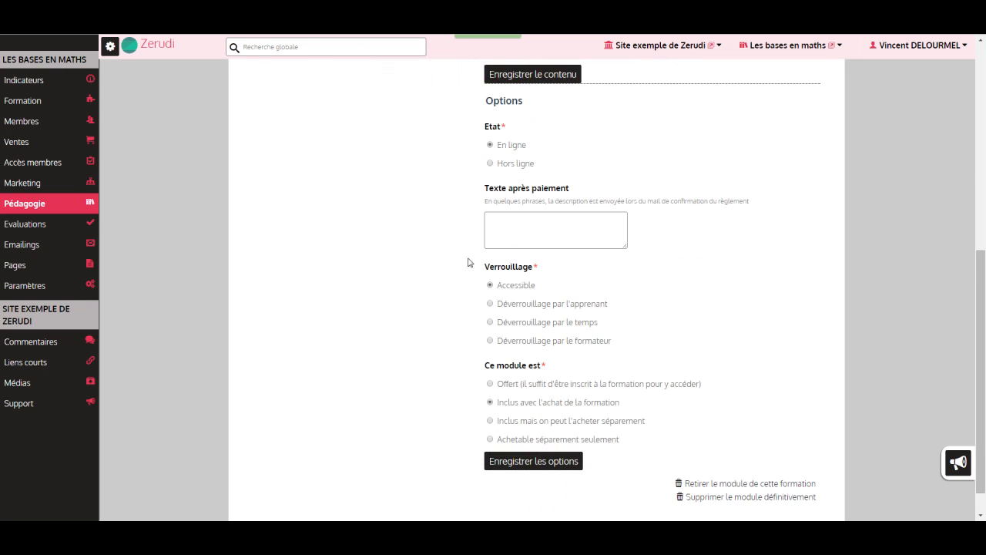
left_click(505, 227)
View the general settings of the course, including its post-payment text.
left_click(16, 104)
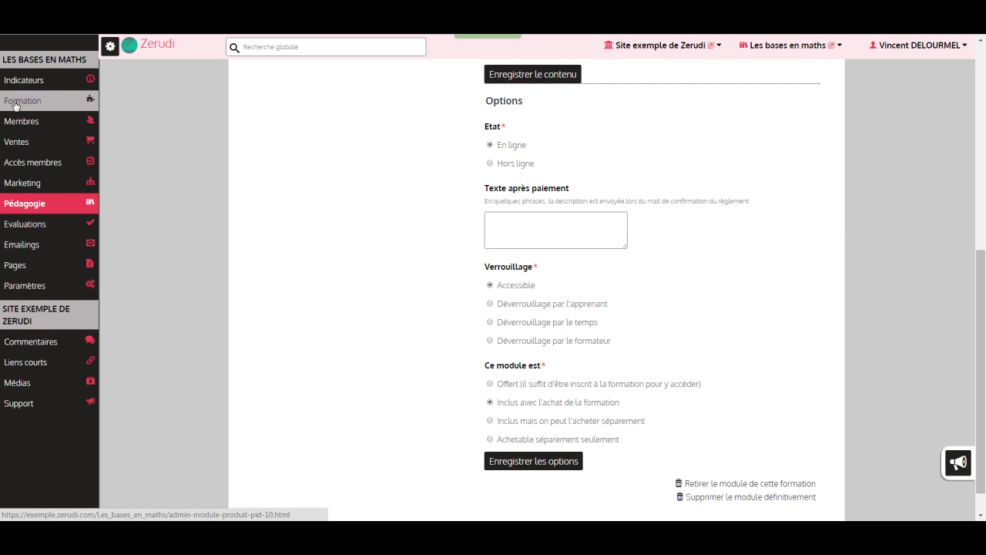
scroll(182, 286, "down", 1)
left_click(293, 379)
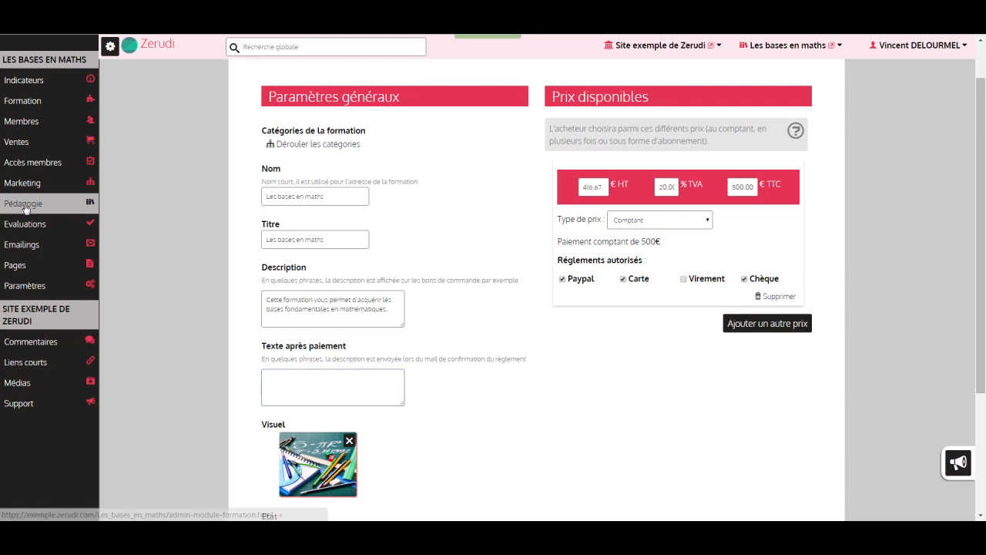
Set Module 1's locking to "Déverrouillage par l'apprenant" and save the options.
left_click(47, 204)
left_click(304, 177)
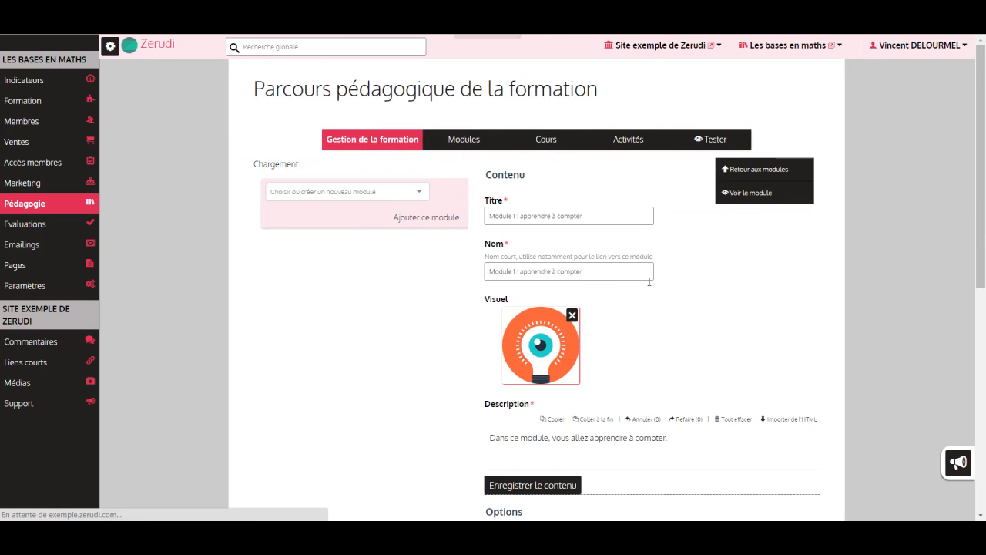
scroll(651, 293, "down", 5)
scroll(632, 311, "down", 1)
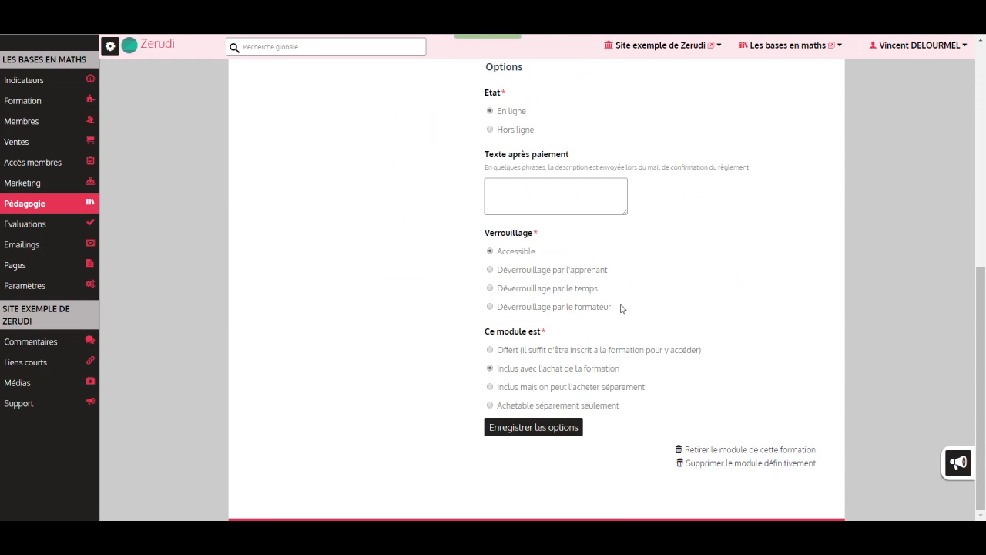
left_click(490, 270)
left_click(527, 427)
Preview the course's public page, open Module 1's course list and return to the course overview.
scroll(400, 329, "down", 9)
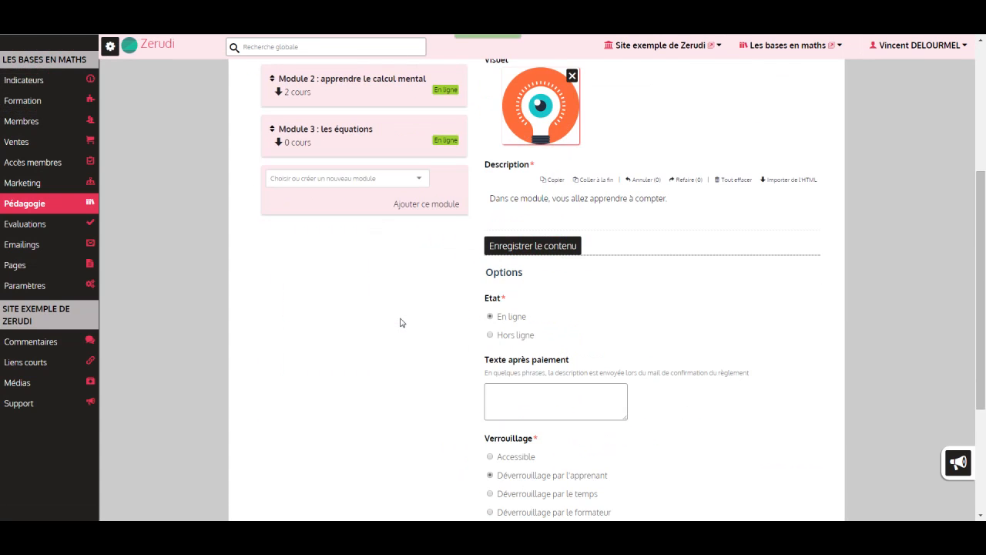
scroll(442, 316, "up", 5)
scroll(442, 320, "up", 3)
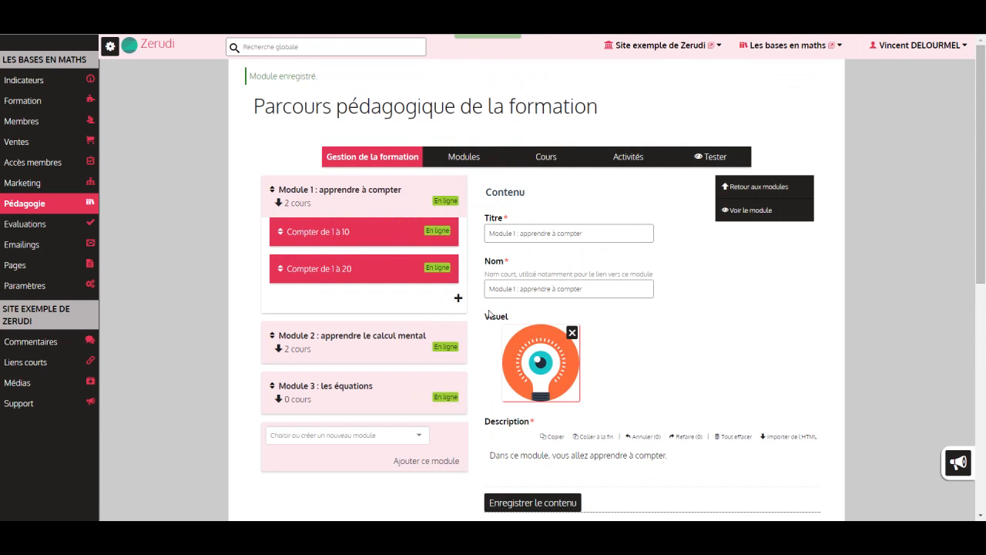
left_click(751, 209)
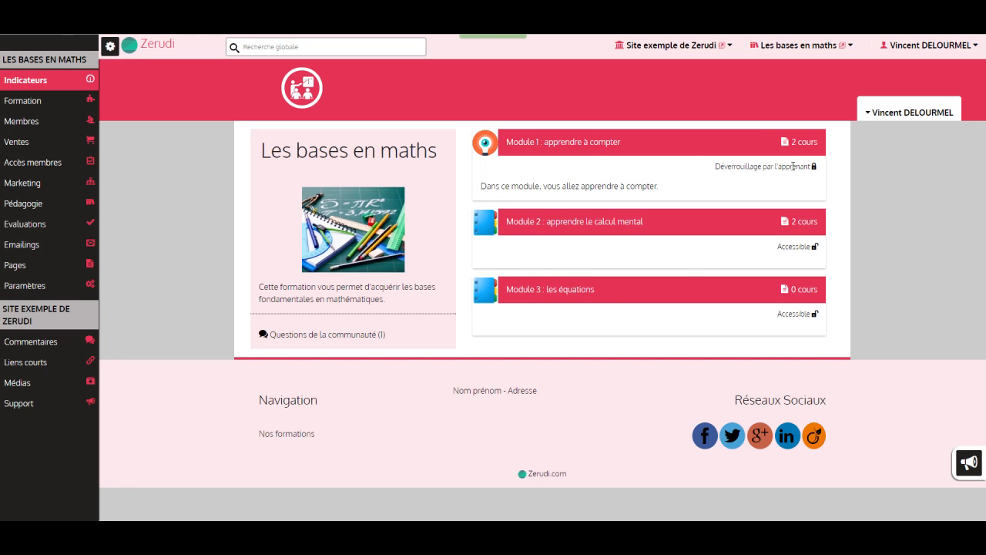
left_click(582, 146)
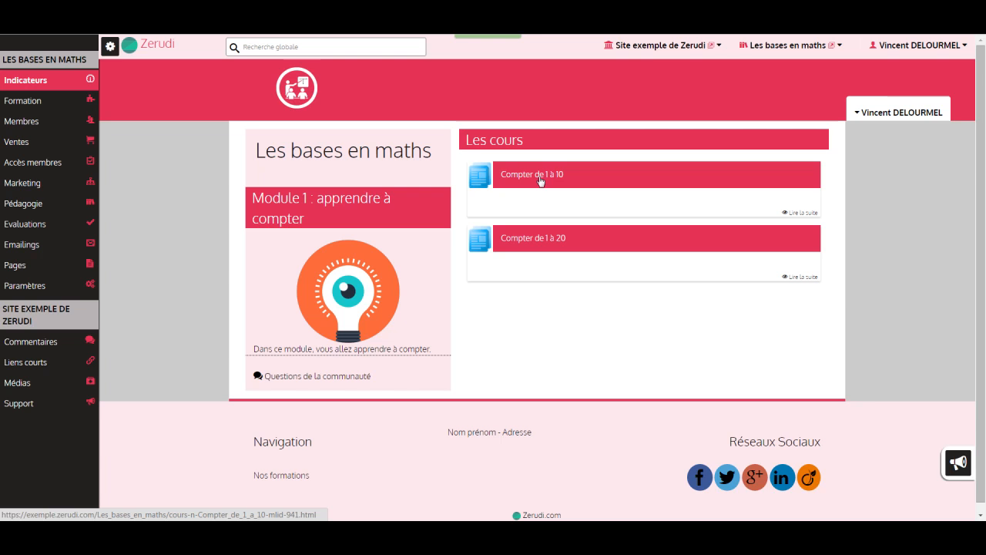
left_click(337, 158)
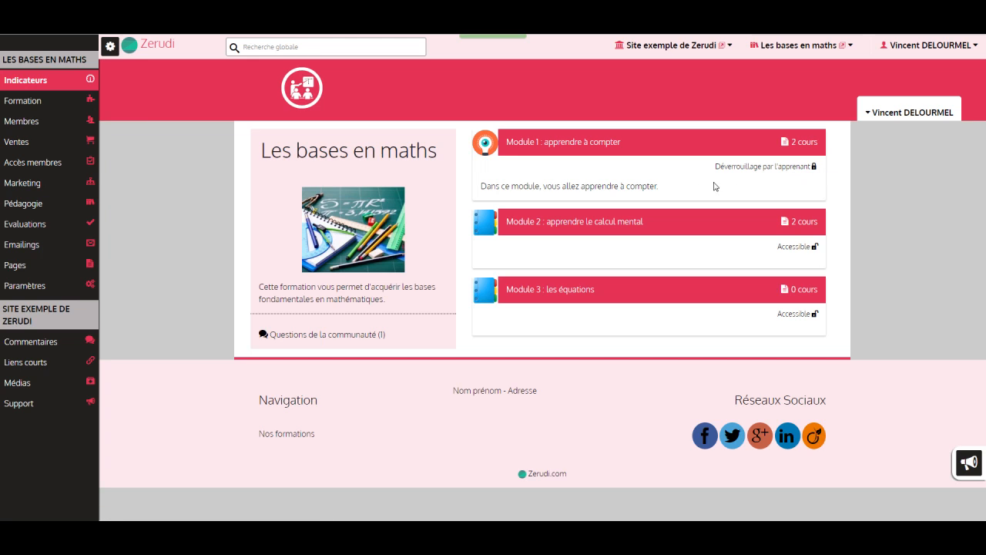
Set Module 1's locking to "Déverrouillage par le temps" with an unlocking delay of 7 days after purchase.
left_click(32, 205)
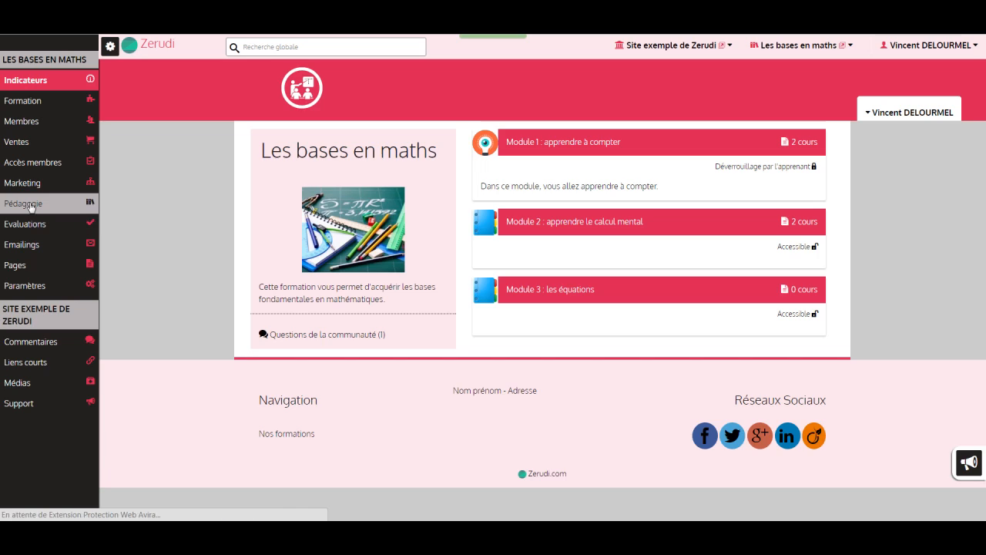
left_click(308, 180)
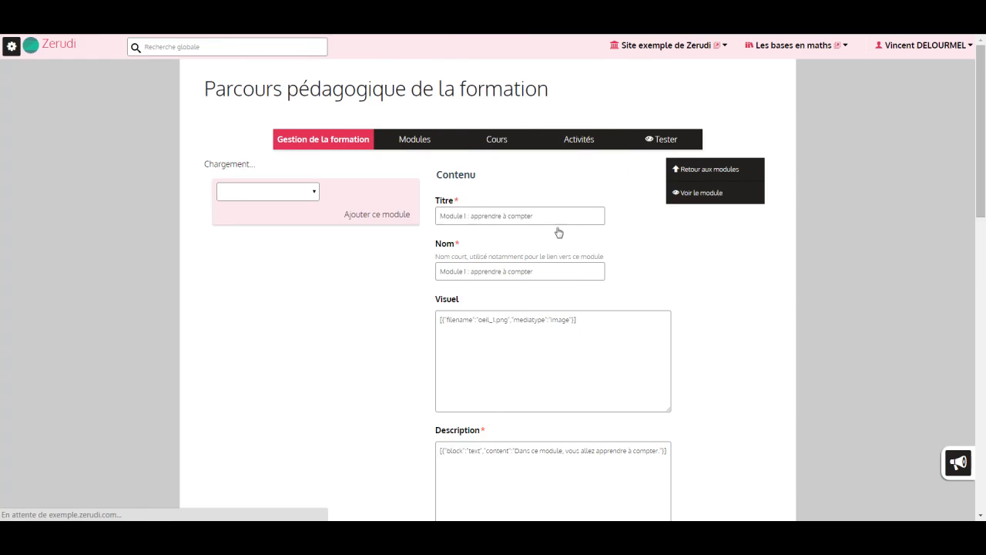
scroll(697, 316, "down", 2)
scroll(697, 316, "down", 4)
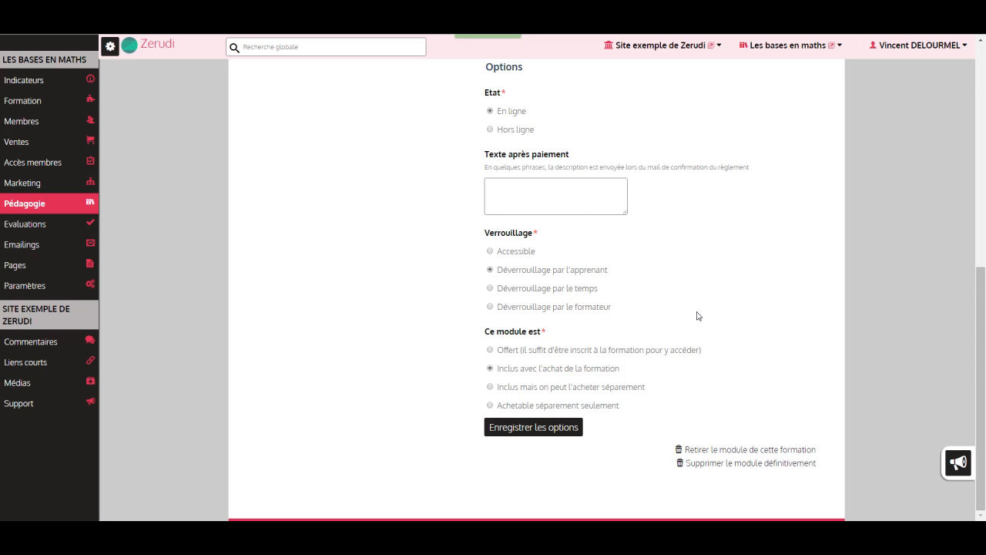
left_click(491, 289)
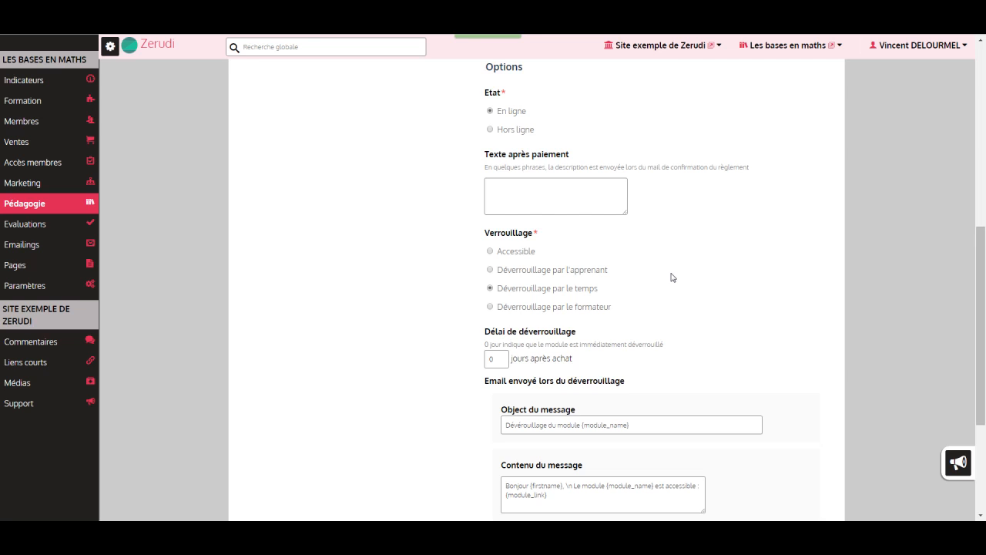
scroll(672, 278, "down", 1)
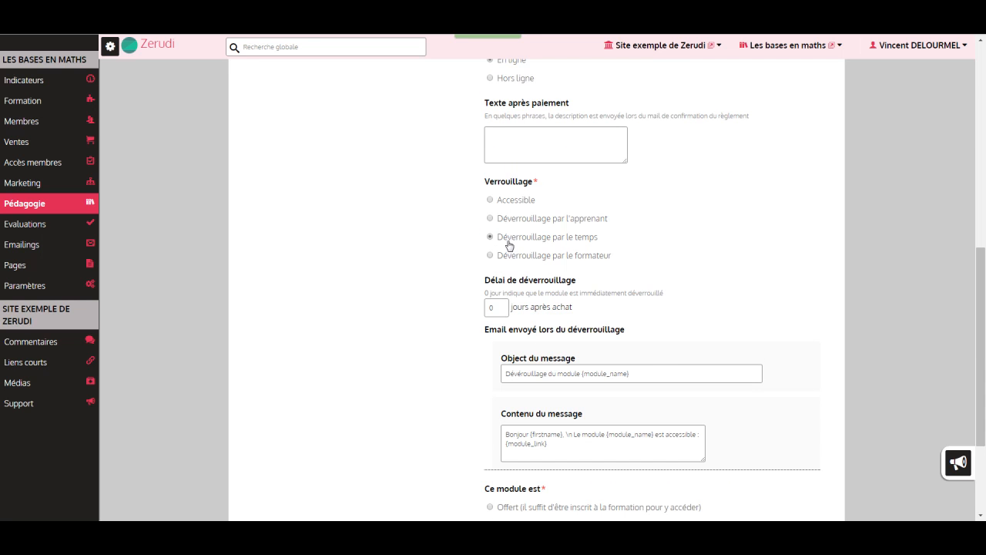
double_click(492, 307)
type("7")
scroll(457, 332, "down", 1)
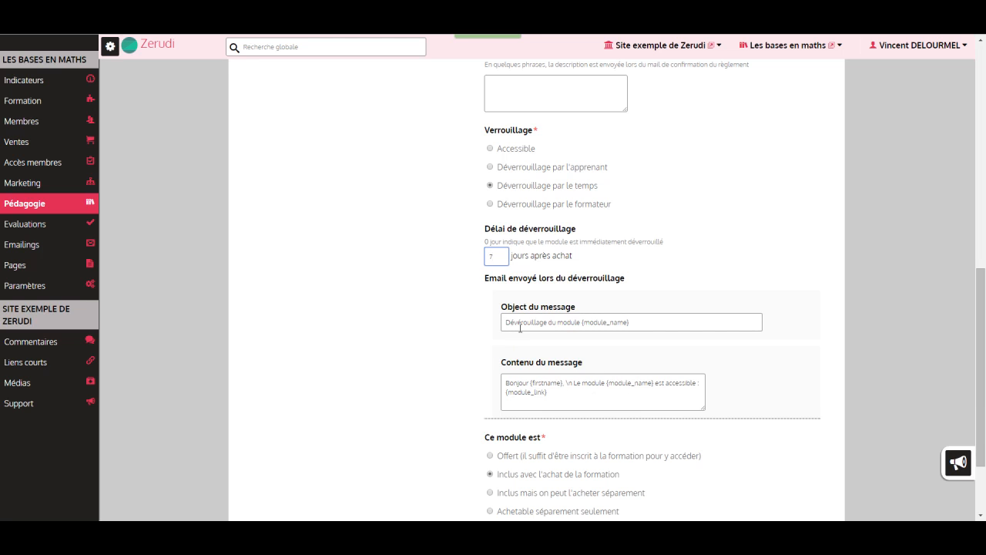
Review the subject and body of Module 1's unlocking email together with the module it applies to.
left_click(504, 381)
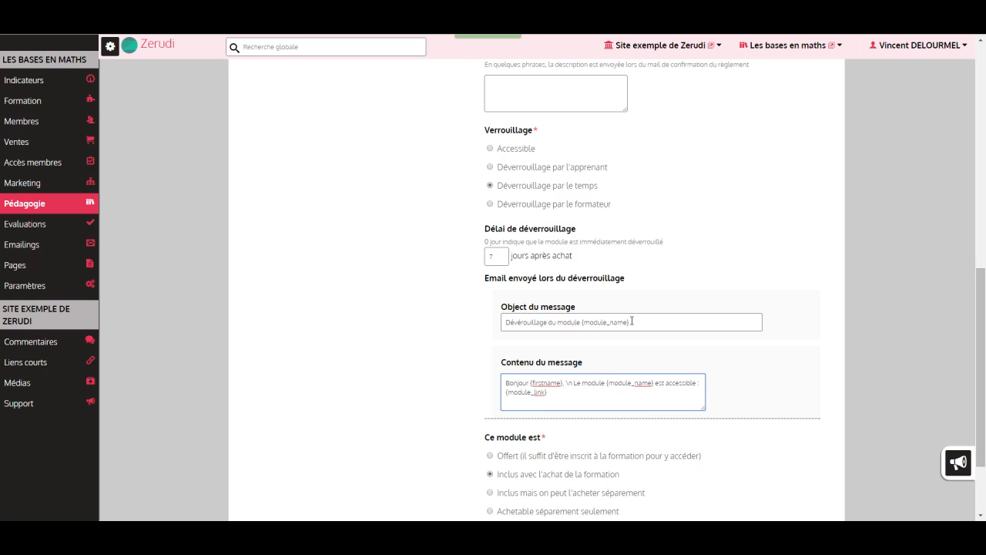
scroll(425, 308, "up", 6)
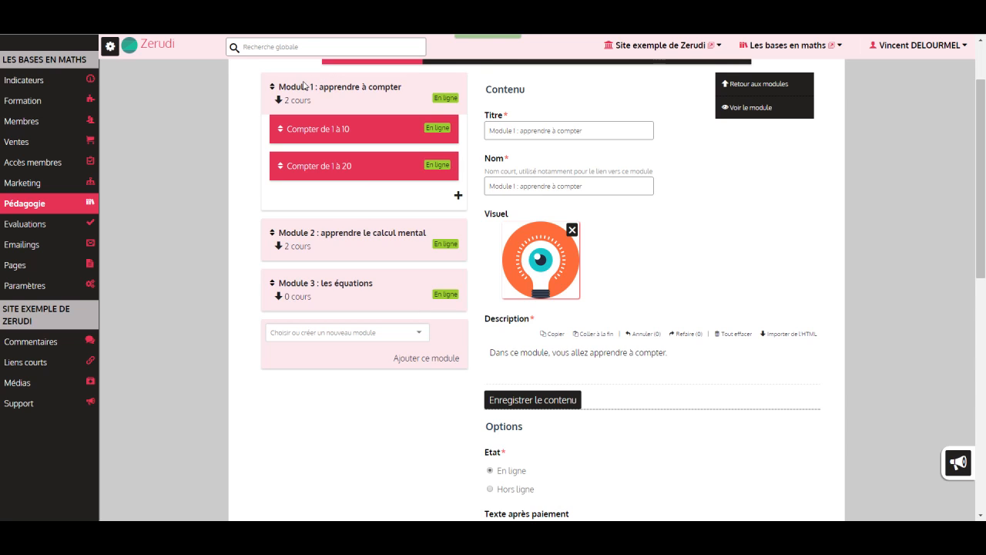
scroll(437, 374, "down", 5)
scroll(437, 375, "down", 1)
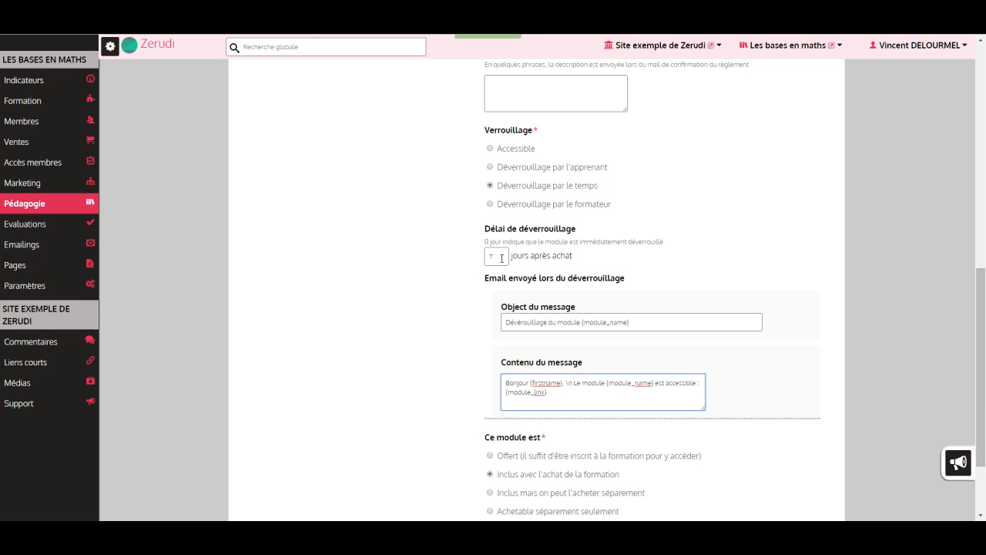
Try "Déverrouillage par le formateur" for Module 1 and return its locking to "Accessible".
left_click(489, 204)
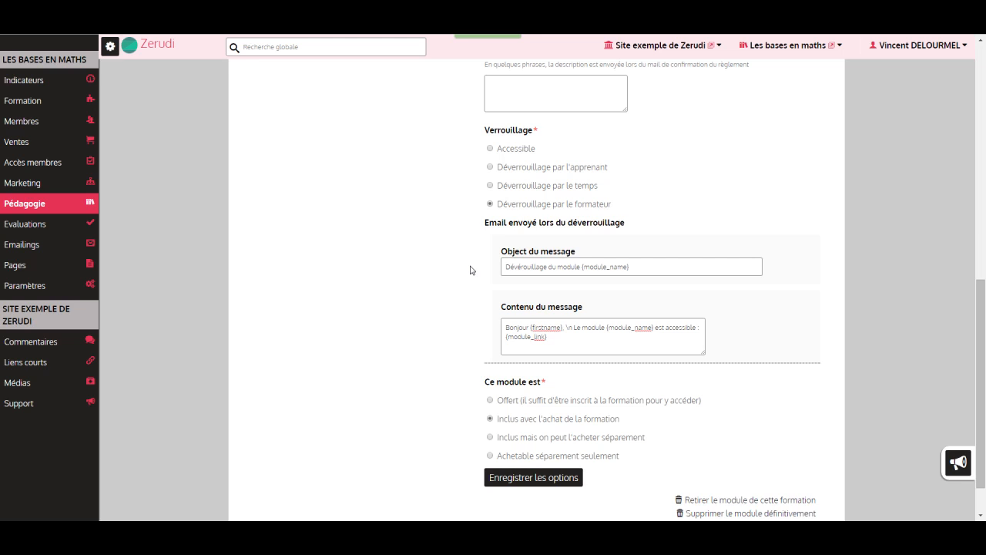
left_click(490, 148)
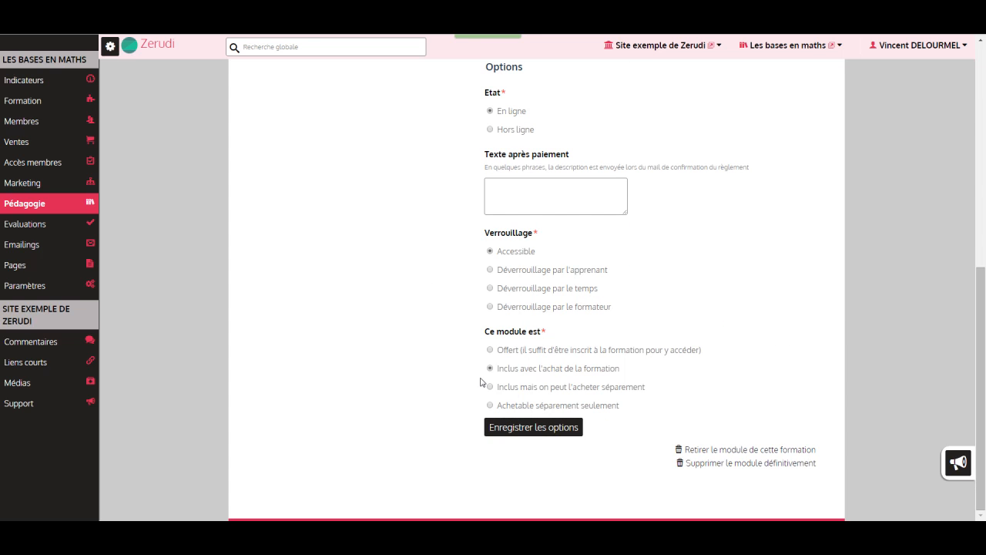
Make Module 1 "Inclus mais on peut l'acheter séparement" and set its price to 97 € TTC.
left_click(490, 350)
left_click(490, 388)
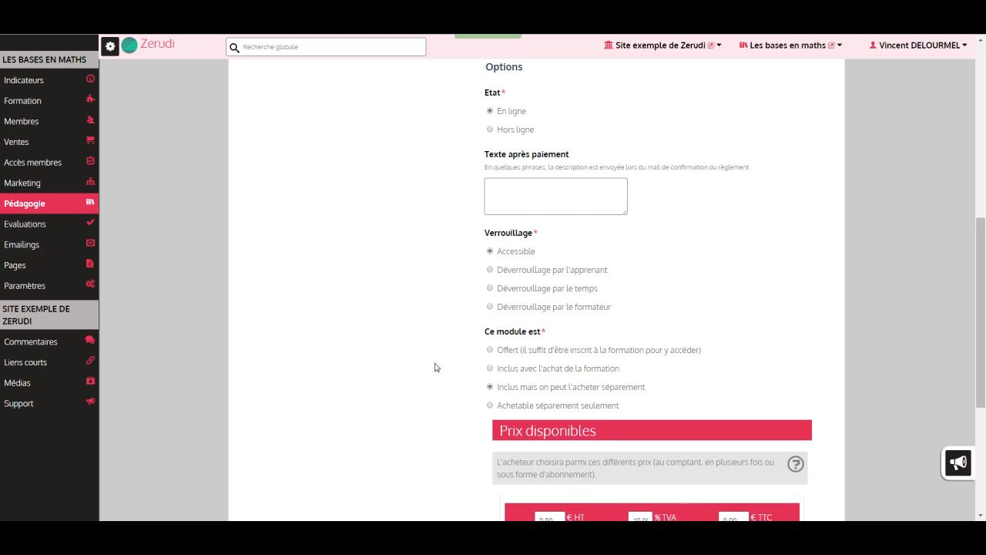
scroll(435, 367, "down", 2)
scroll(453, 309, "down", 1)
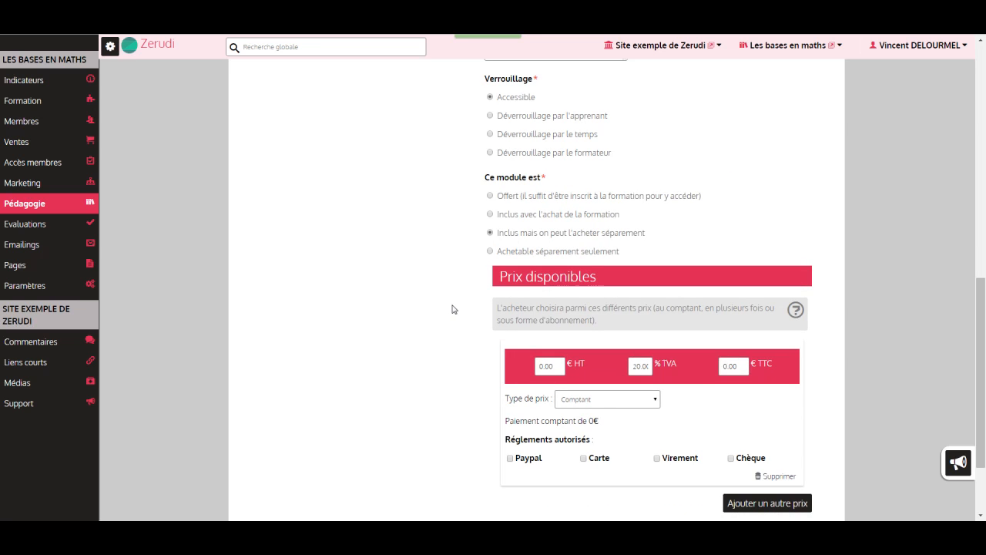
left_click_drag(738, 366, 721, 362)
type("97")
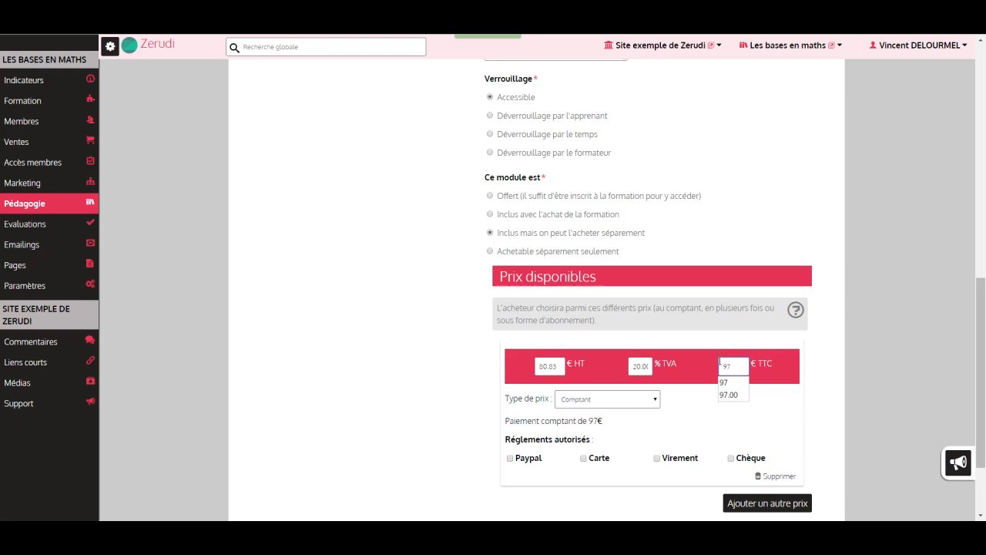
Allow payment of Module 1 by Paypal, Carte, Chèque and Virement.
left_click(509, 459)
left_click(584, 459)
left_click(730, 460)
left_click(656, 459)
scroll(434, 435, "down", 2)
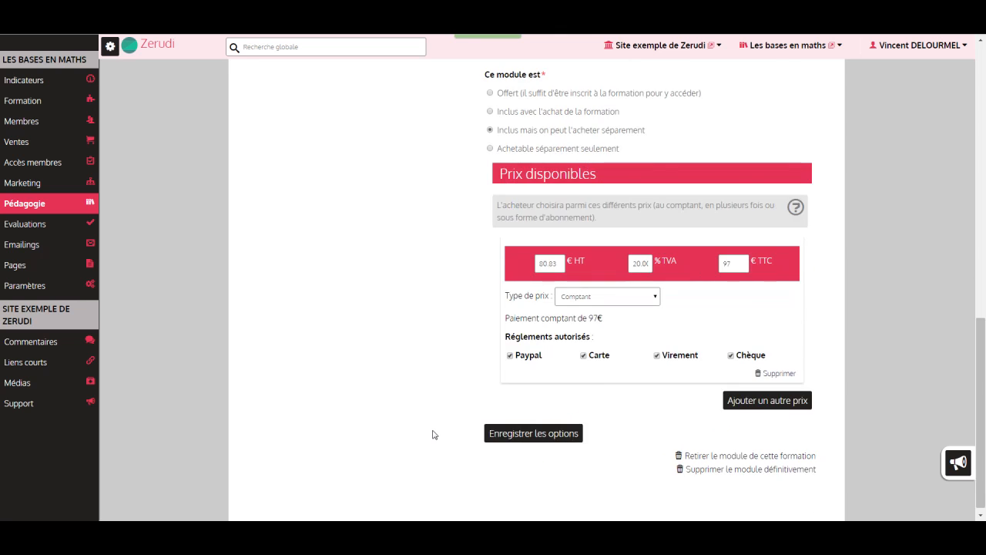
Change Module 1's purchase mode to "Achetable séparement seulement".
scroll(433, 434, "up", 2)
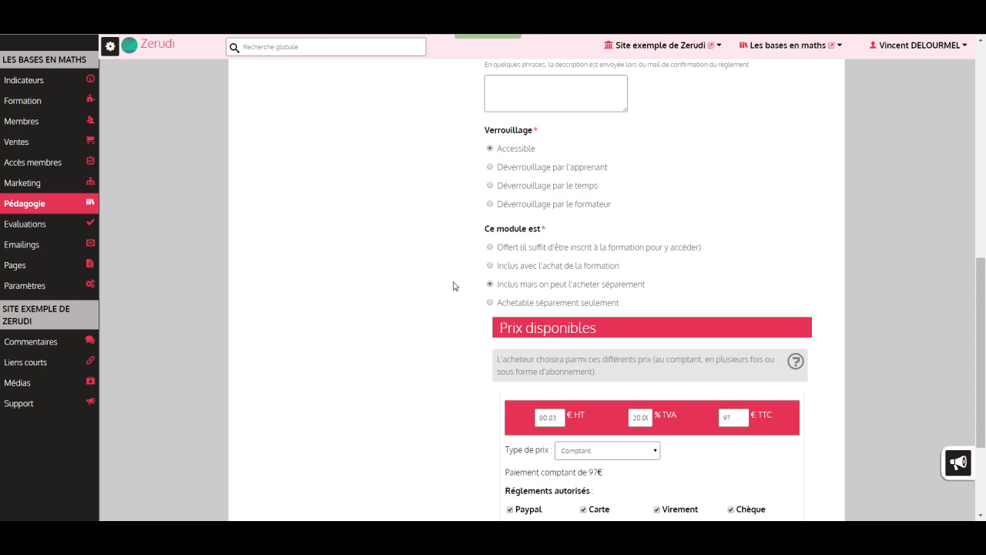
scroll(453, 286, "down", 1)
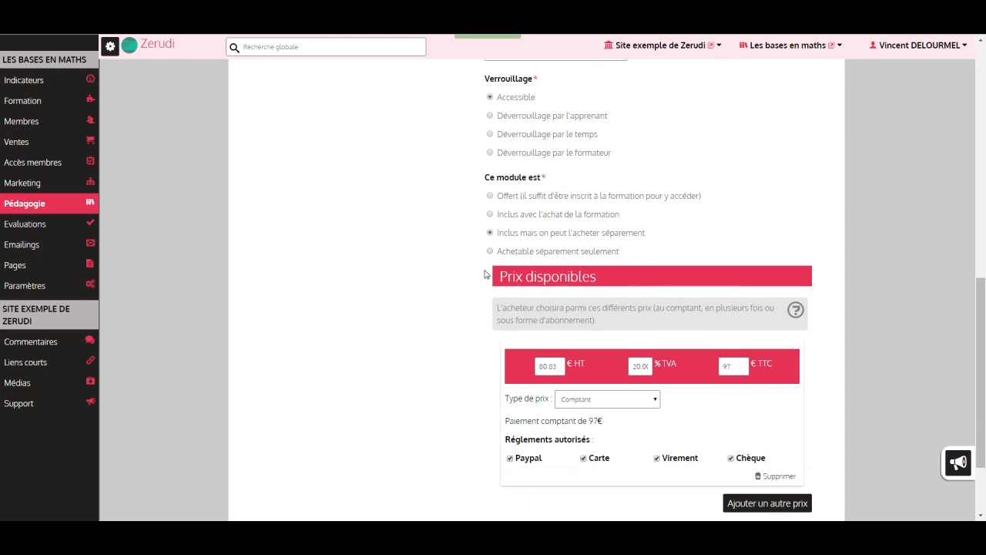
left_click(490, 252)
scroll(422, 289, "up", 7)
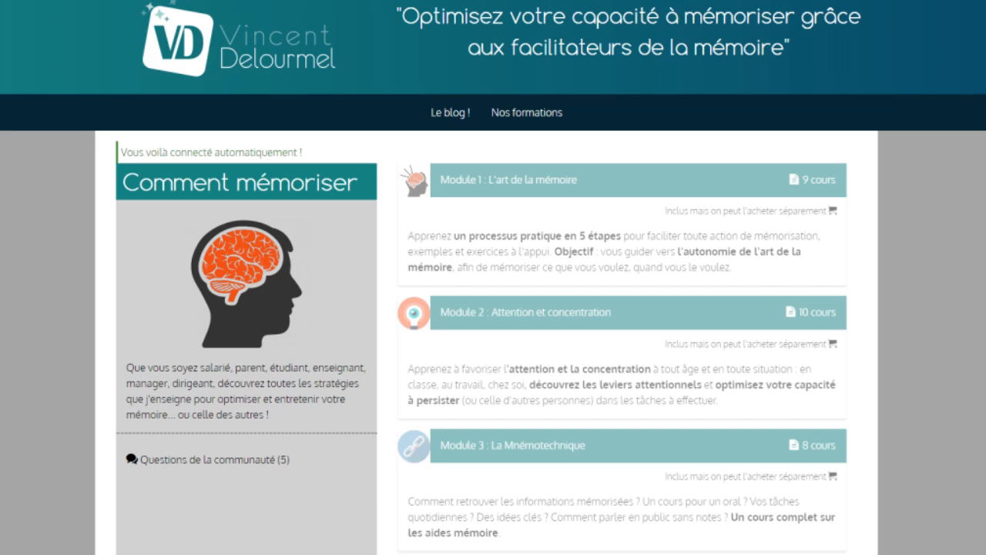
Examine the access status shown for each module of the "Comment mémoriser" course.
scroll(385, 390, "down", 3)
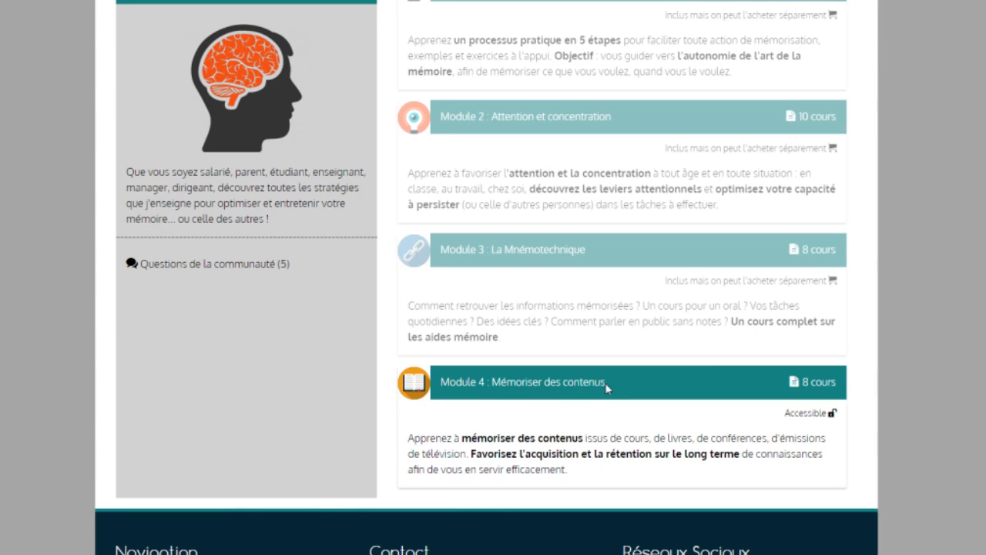
scroll(310, 388, "up", 2)
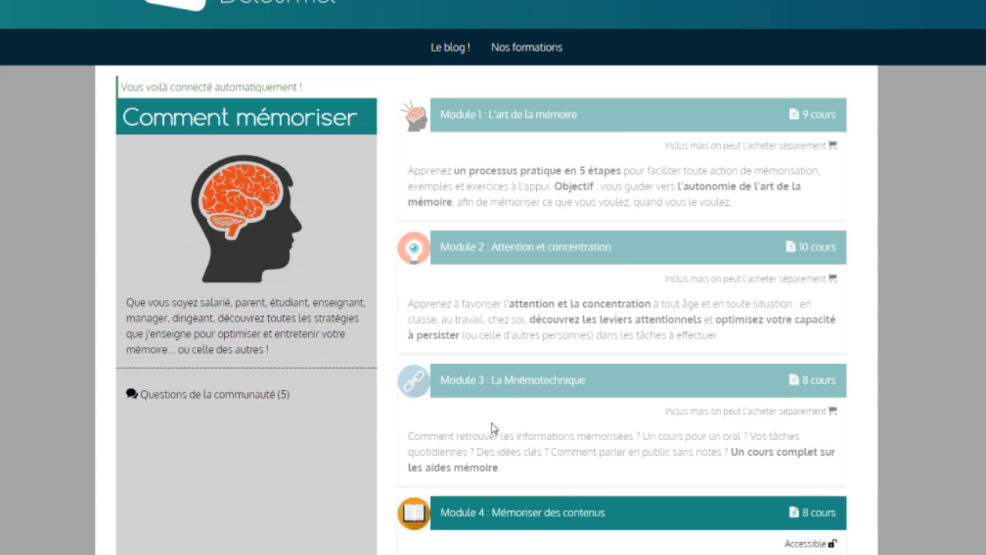
scroll(333, 417, "down", 1)
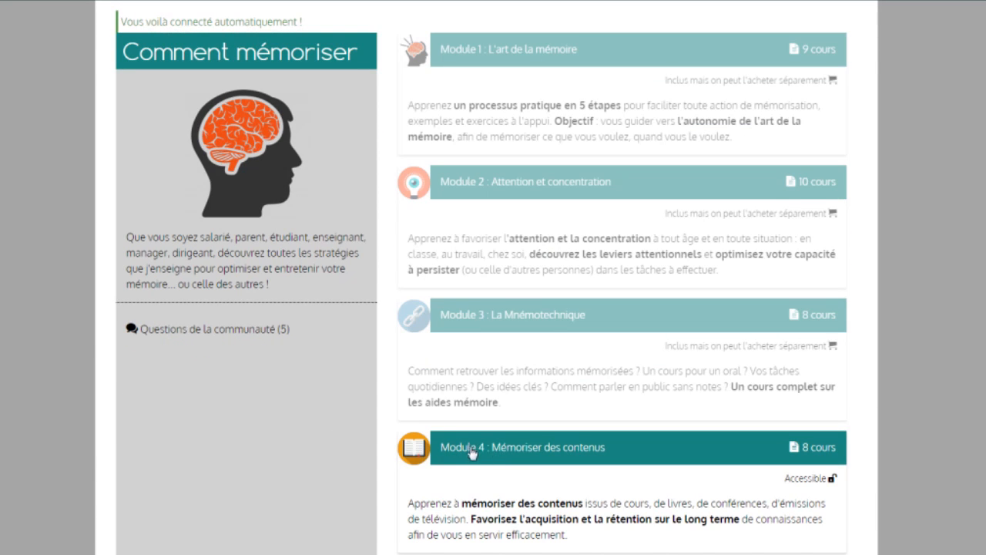